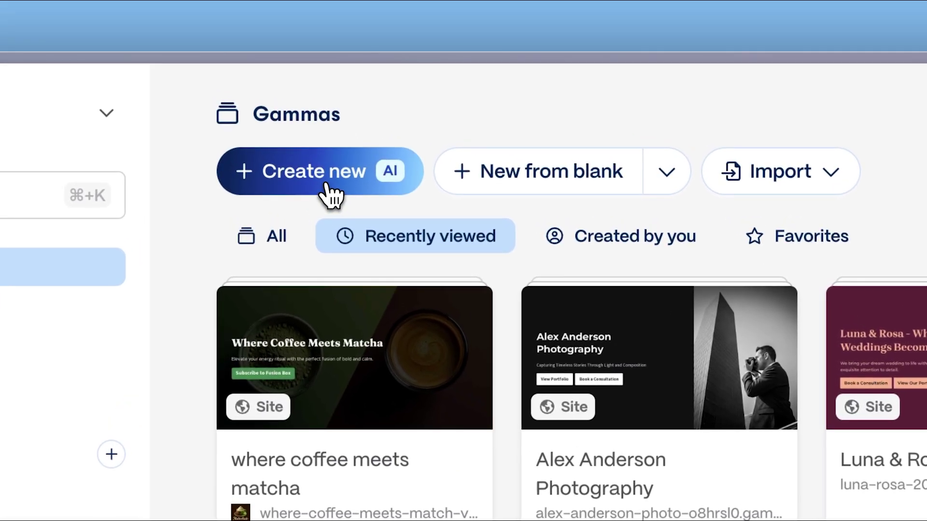
Start a new AI presentation and try a Generate prompt beginning 'Smart C'
left_click(331, 196)
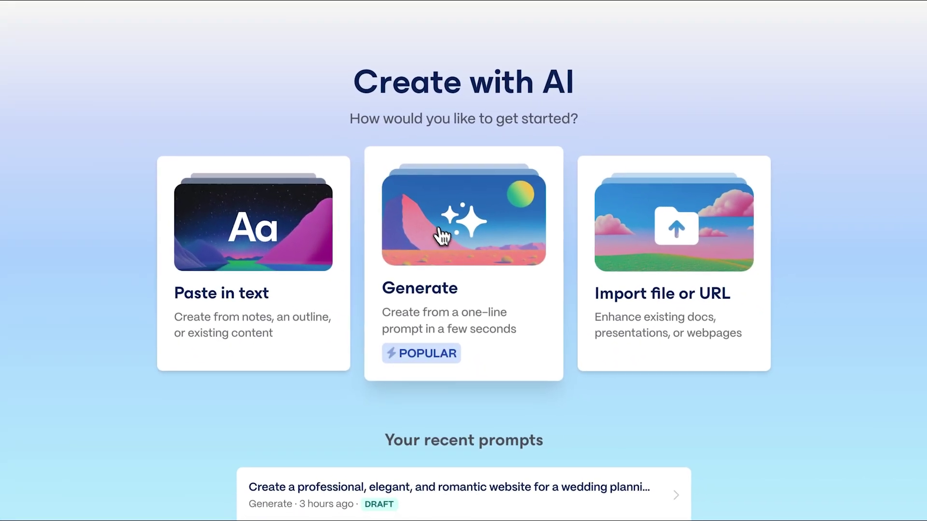
left_click(465, 256)
type("Smart C")
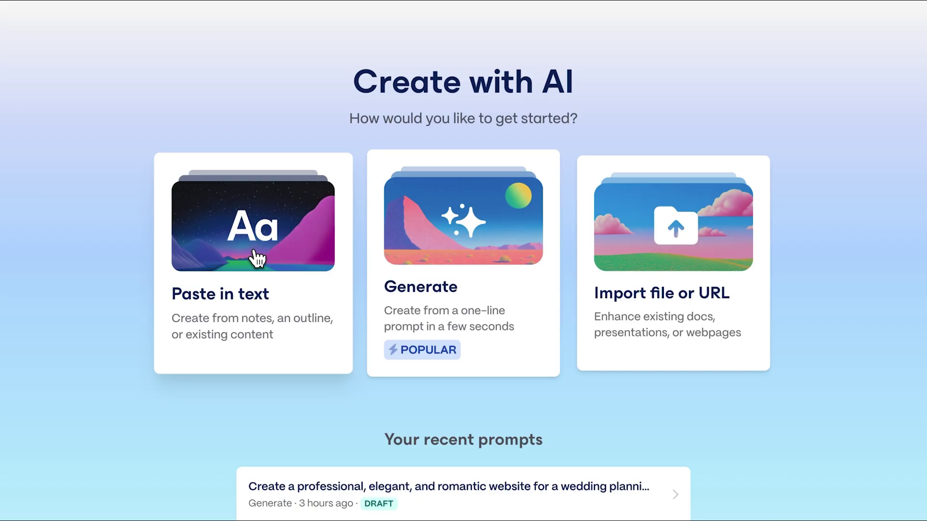
Try the Paste in text option with the prepared notes pasted in
left_click(257, 258)
key("ctrl+v")
scroll(689, 162, "down", 3)
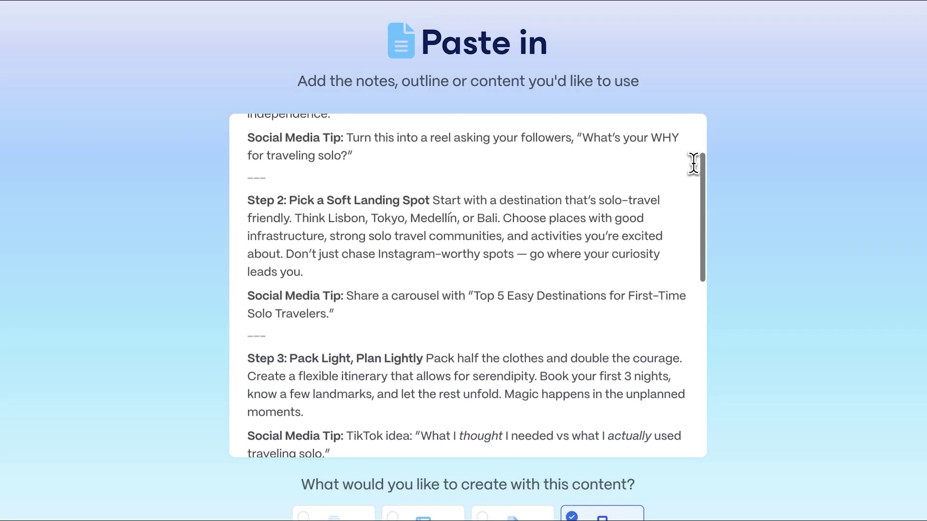
scroll(694, 163, "down", 2)
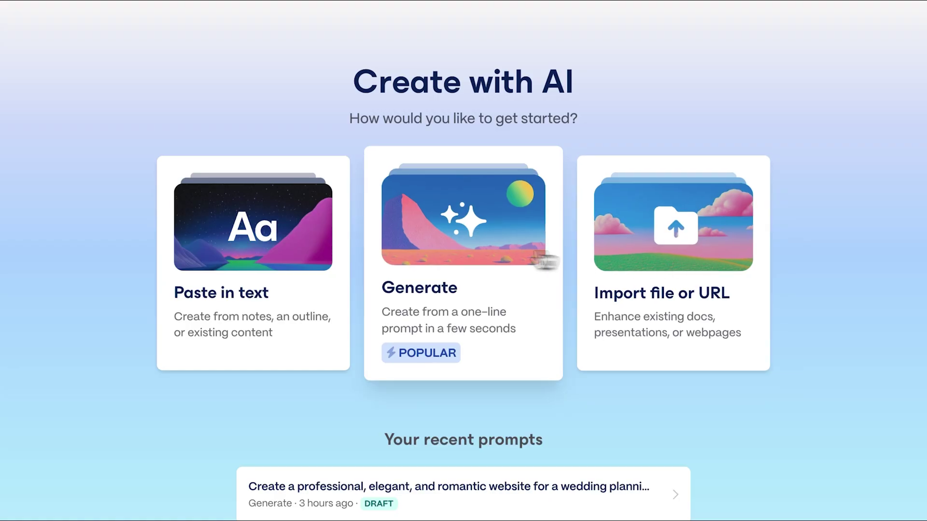
Generate an 8-card outline from the Smart Cities 2035 prompt
left_click(455, 255)
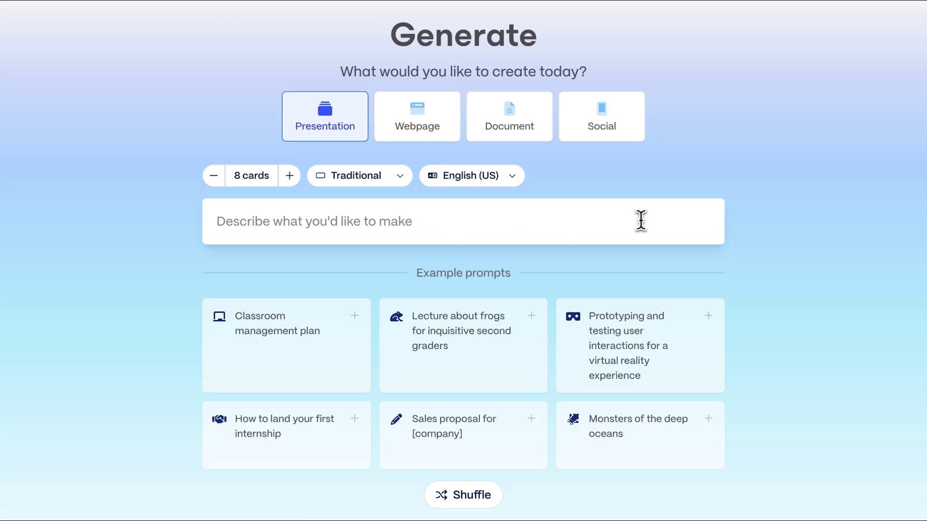
left_click(645, 220)
type("S")
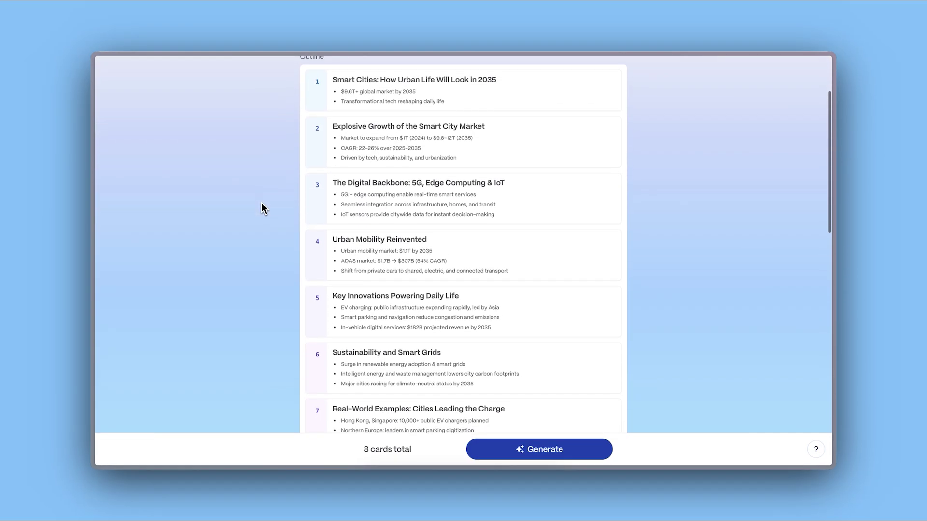
scroll(262, 203, "down", 4)
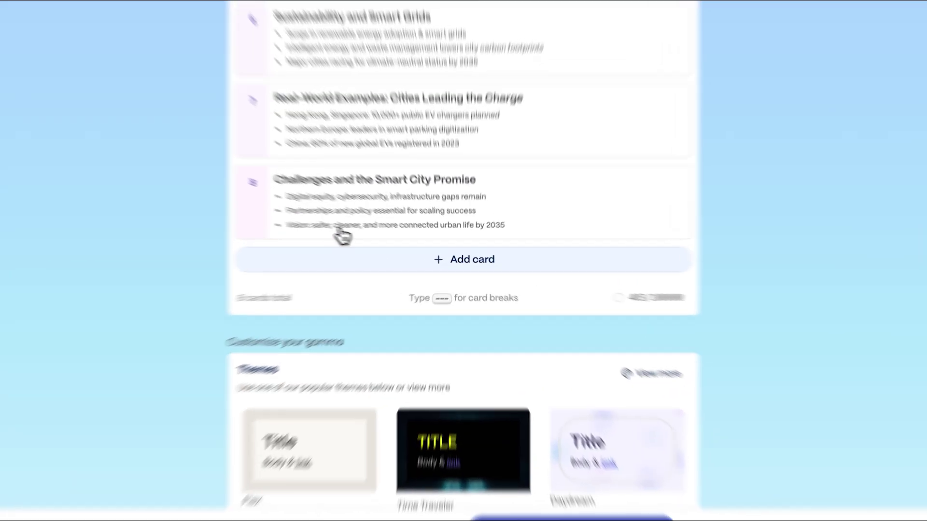
Add card 9 'Case Studies: Global Smart Cities' with pasted bullets, minus Barcelona
left_click(462, 261)
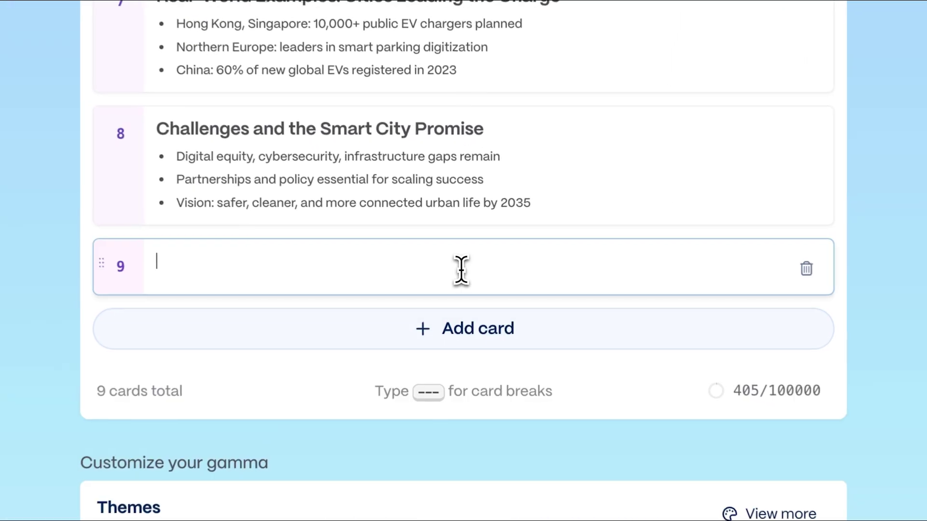
type("Case Studies: Global Smart Cities Singapore – Digital twin + mobility tech Barcelona – Open data platforms Toronto (Quayside) – Lessons from failed innovation Dubai – AI governance and automation")
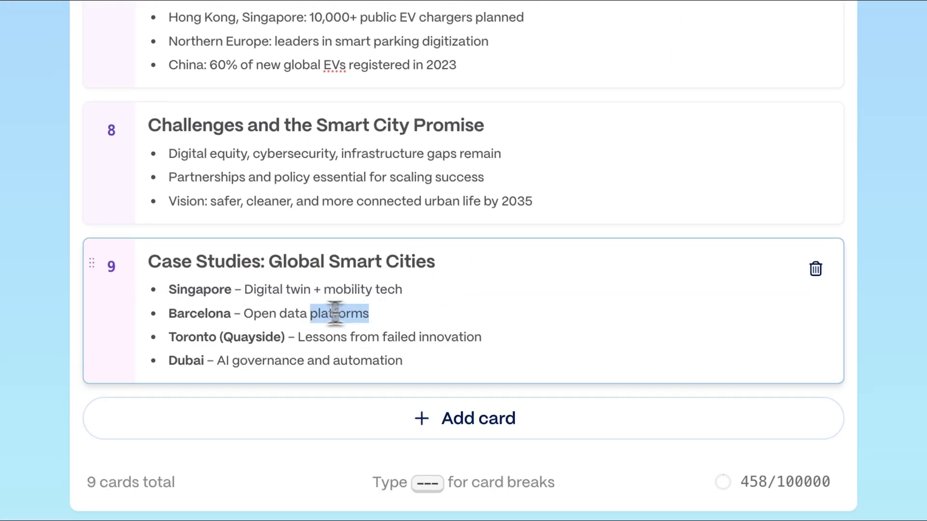
key("BackSpace")
key("BackSpace")
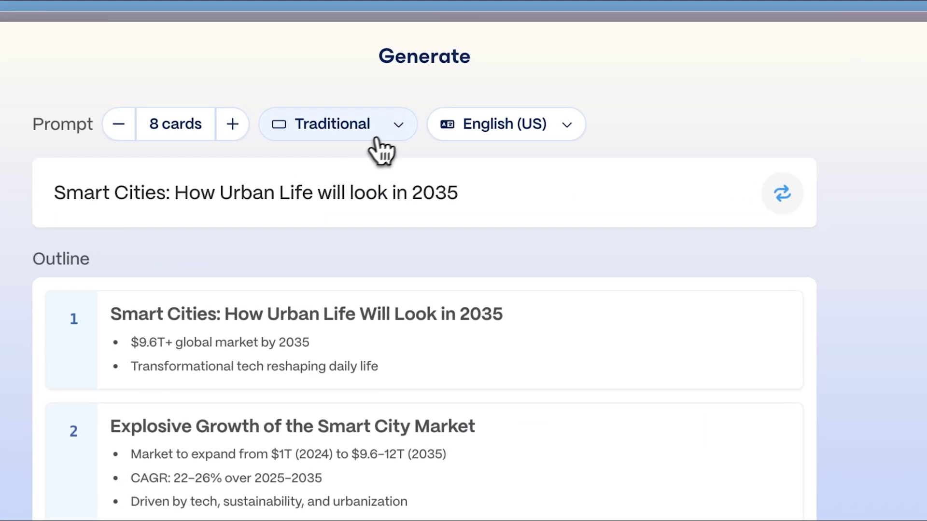
Set Amount of text per card to Detailed and view the image source options
left_click(400, 135)
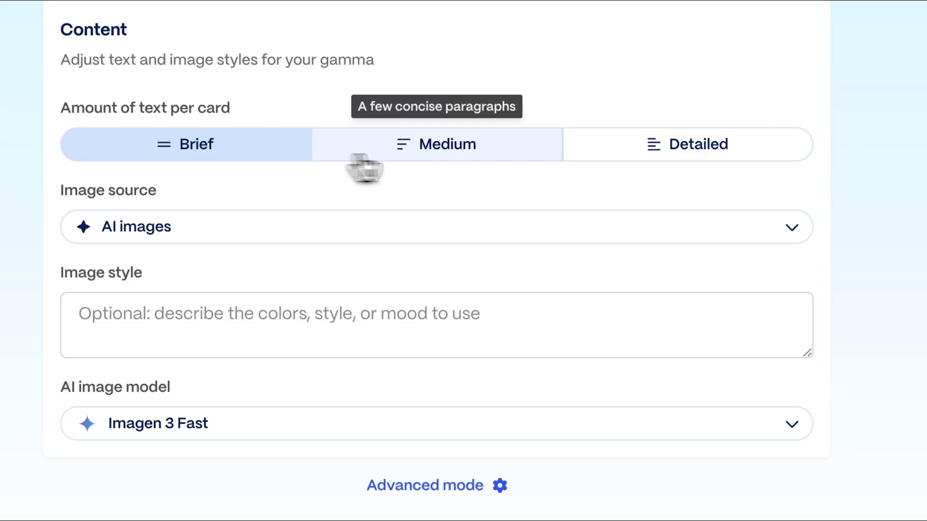
left_click(433, 384)
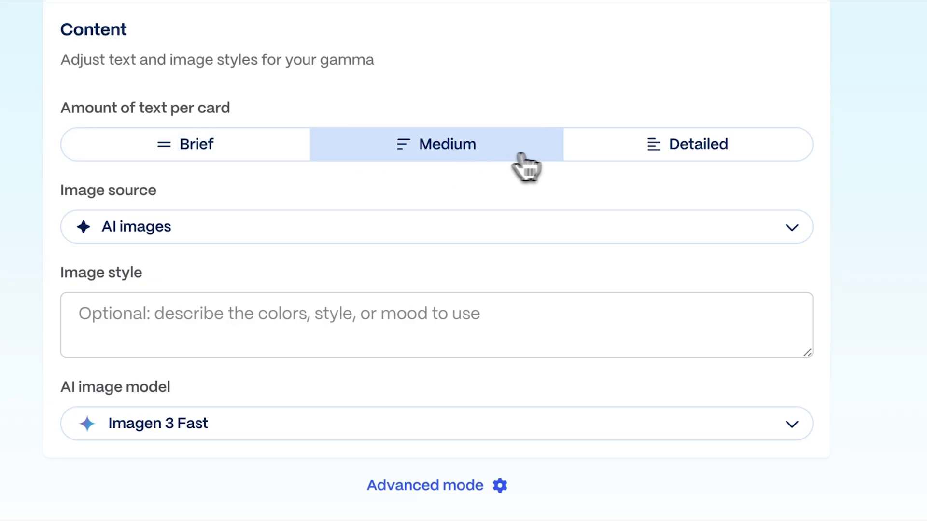
left_click(655, 166)
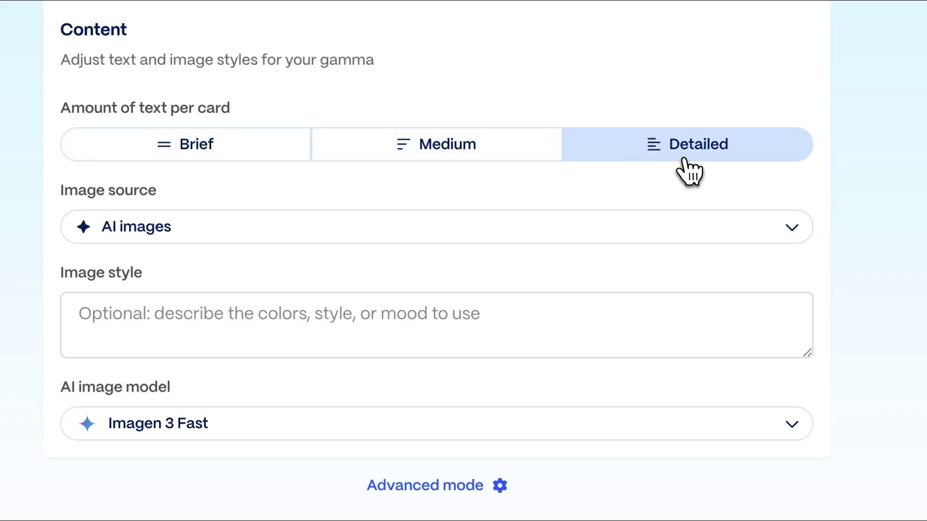
left_click(780, 225)
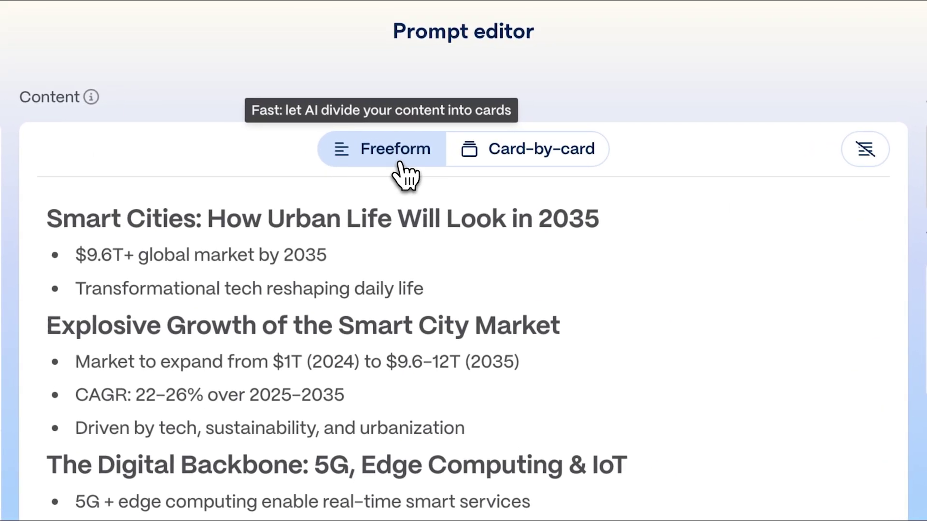
Split notes card-by-card, move Explosive Growth after The Digital Backbone, target tech enthusiasts professionally
left_click(532, 160)
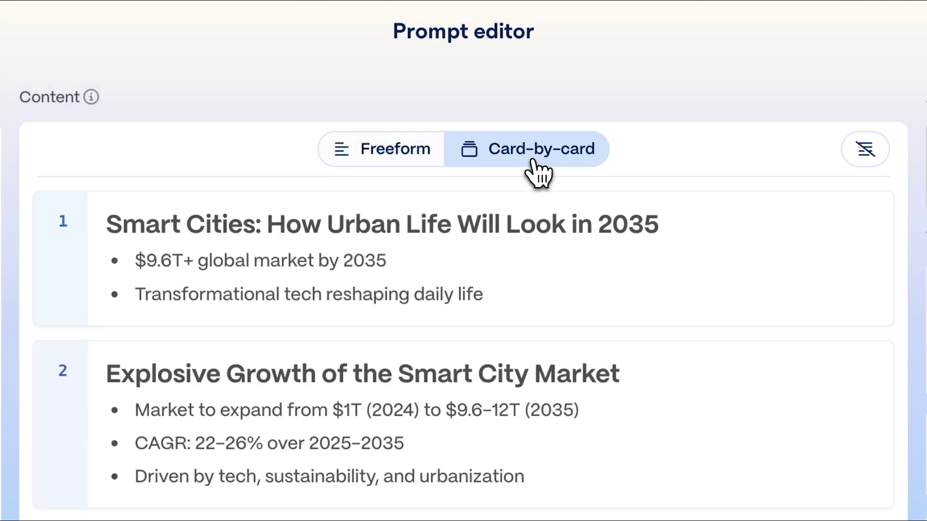
left_click_drag(42, 371, 56, 520)
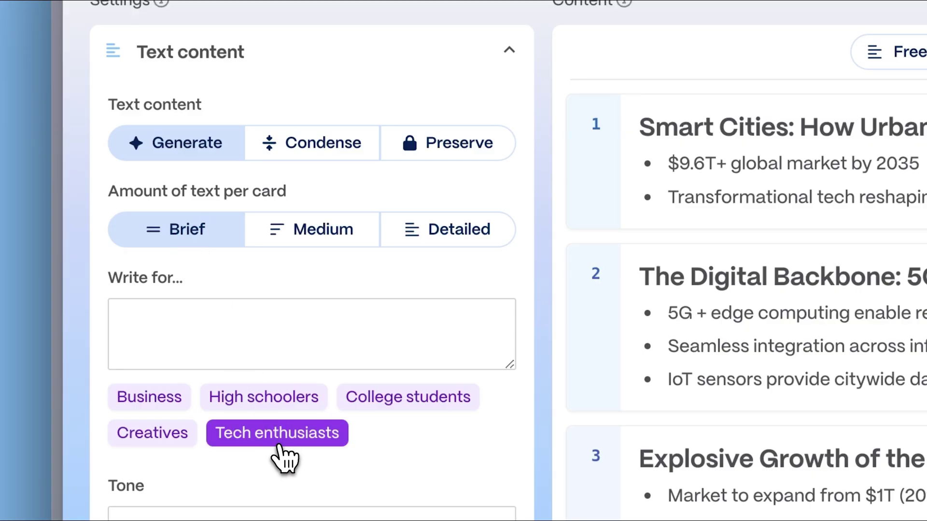
left_click(284, 433)
left_click(163, 256)
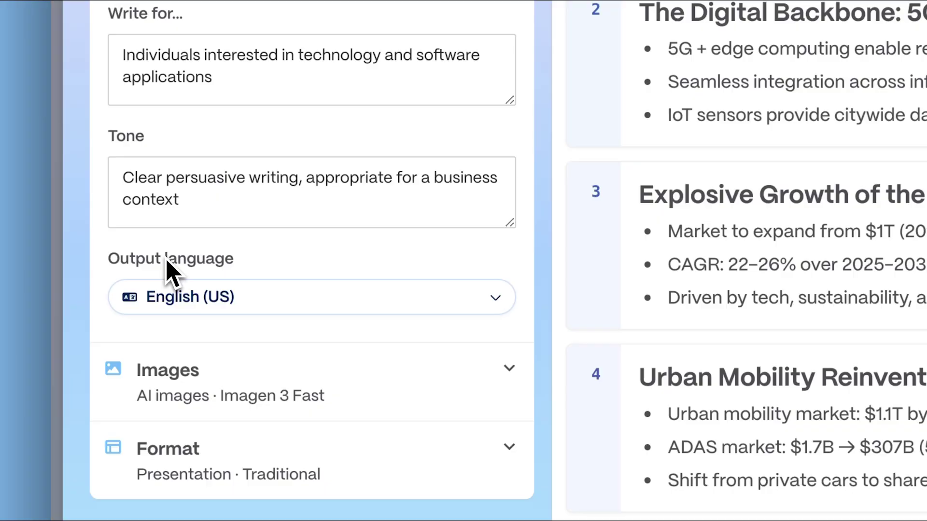
Keep the output language as English (US) and review the format settings
left_click(490, 307)
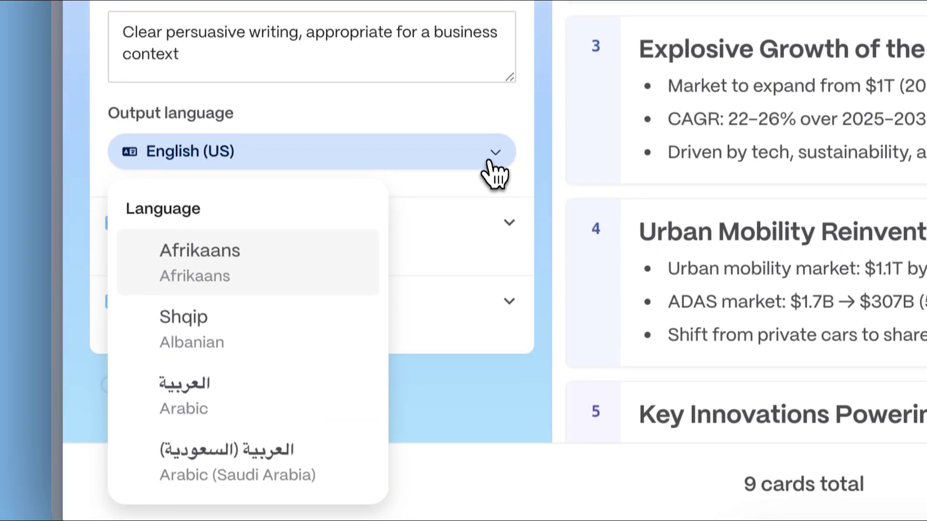
left_click(492, 309)
scroll(497, 154, "down", 4)
left_click(511, 123)
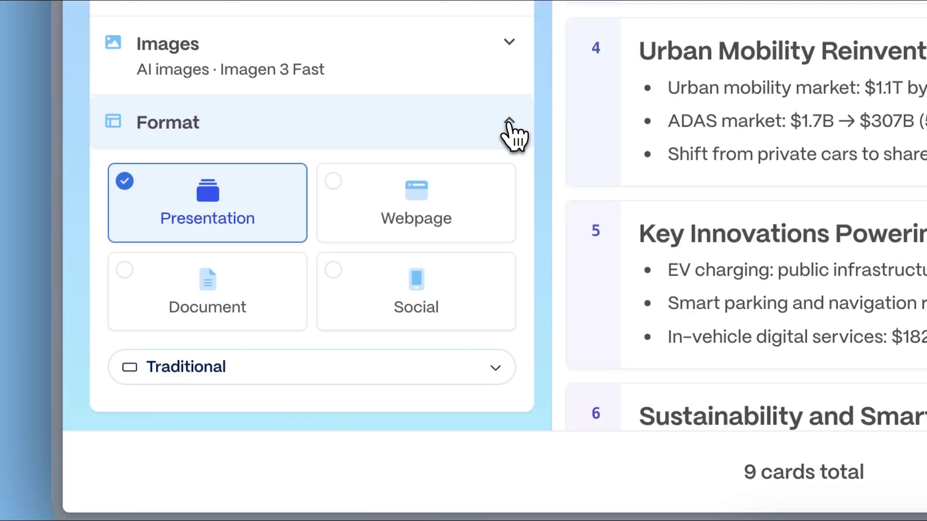
Preview the Commons and Blue Sky themes on the deck
left_click(509, 123)
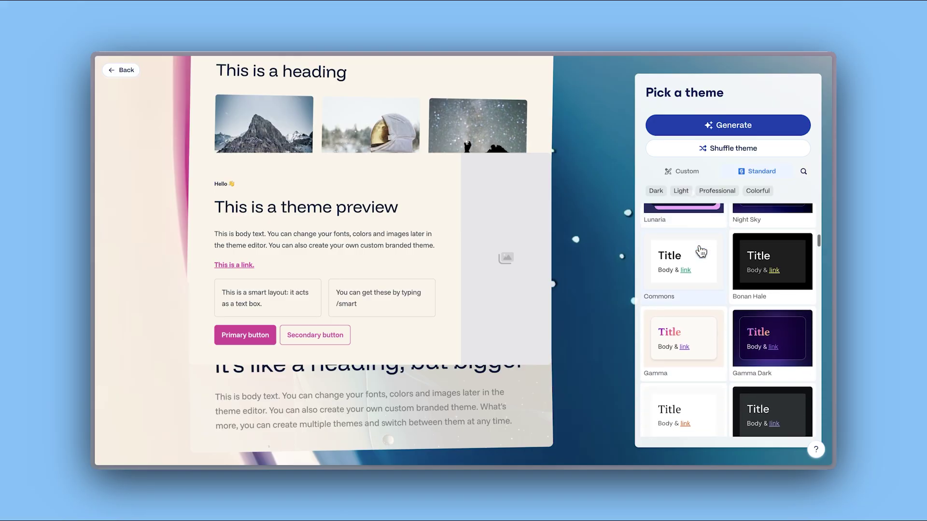
left_click(701, 251)
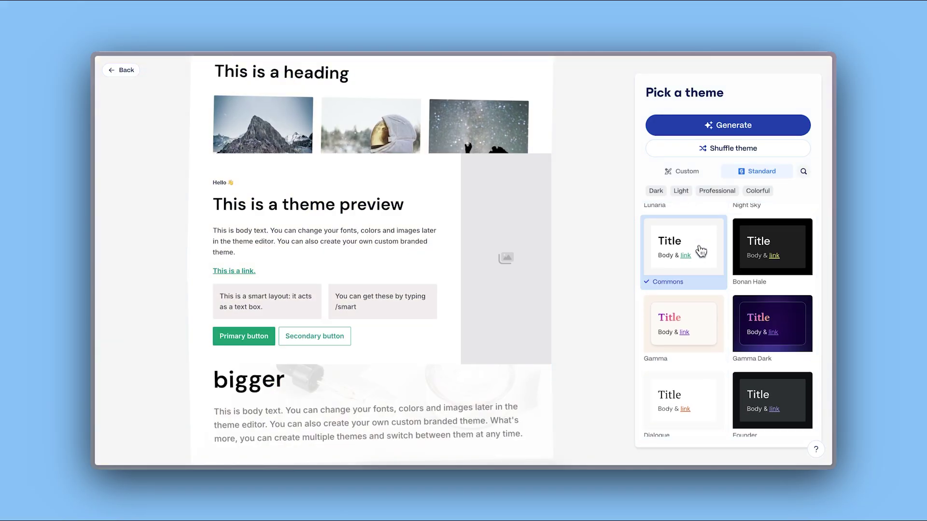
scroll(701, 251, "down", 3)
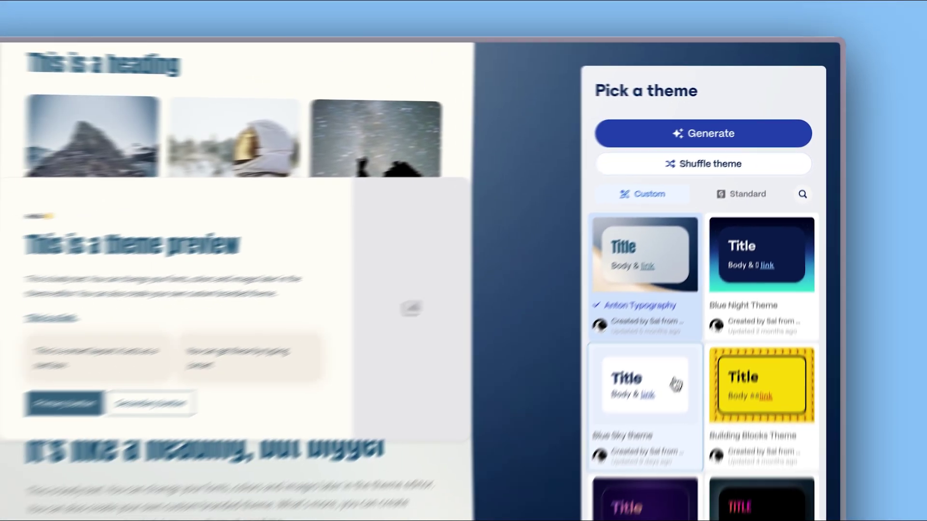
scroll(704, 325, "down", 1)
left_click(703, 325)
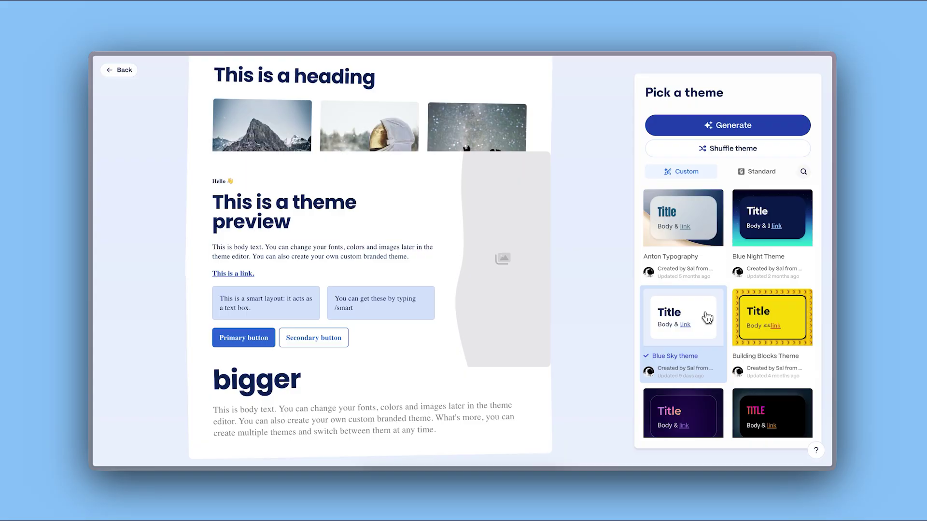
scroll(707, 317, "down", 4)
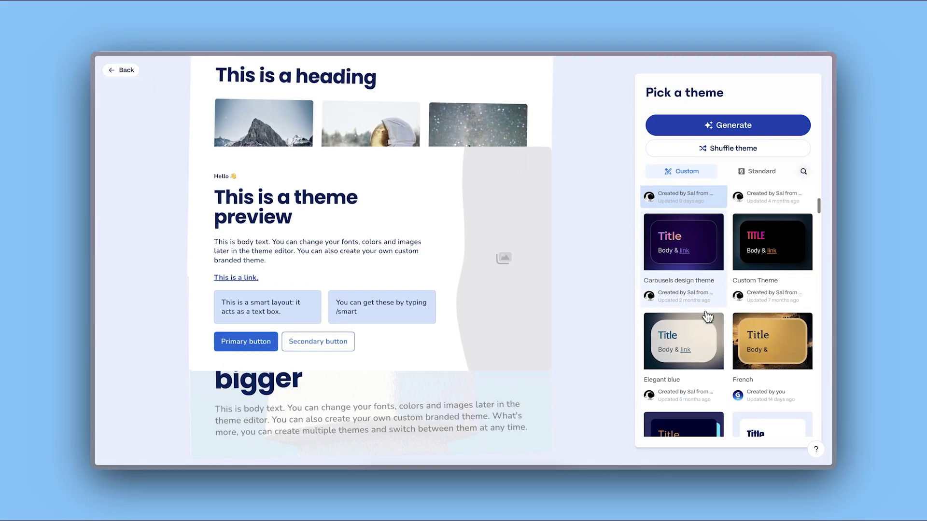
scroll(707, 317, "down", 2)
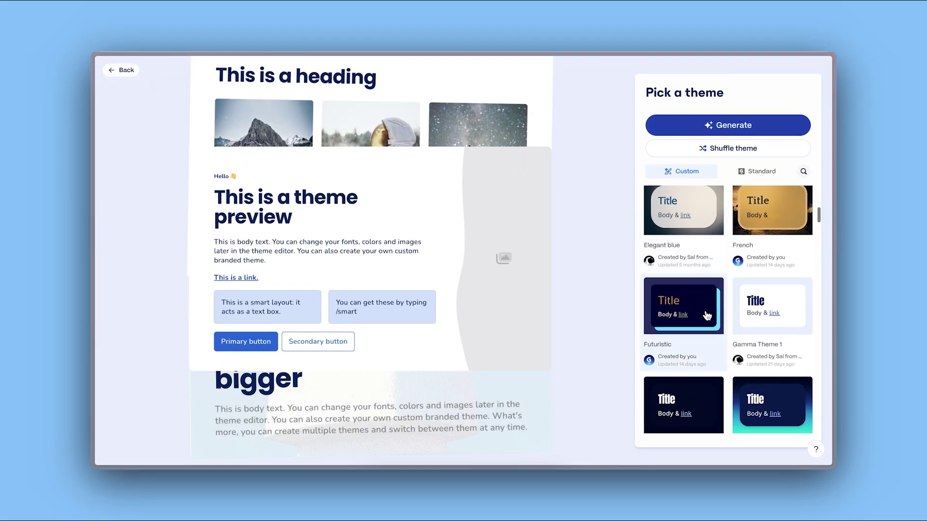
Preview Futuristic, then choose the dark Gamma Theme 2 and generate the presentation
left_click(708, 316)
scroll(708, 316, "down", 2)
left_click(708, 317)
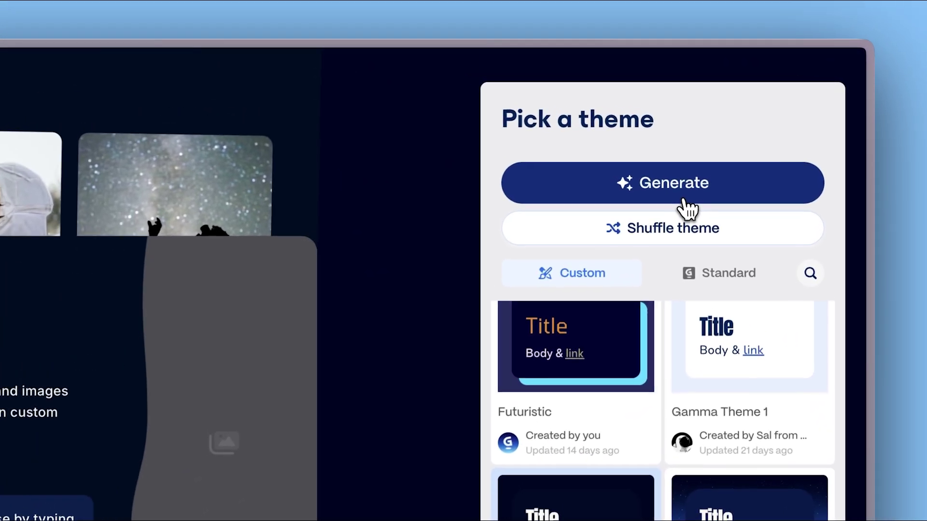
left_click(739, 131)
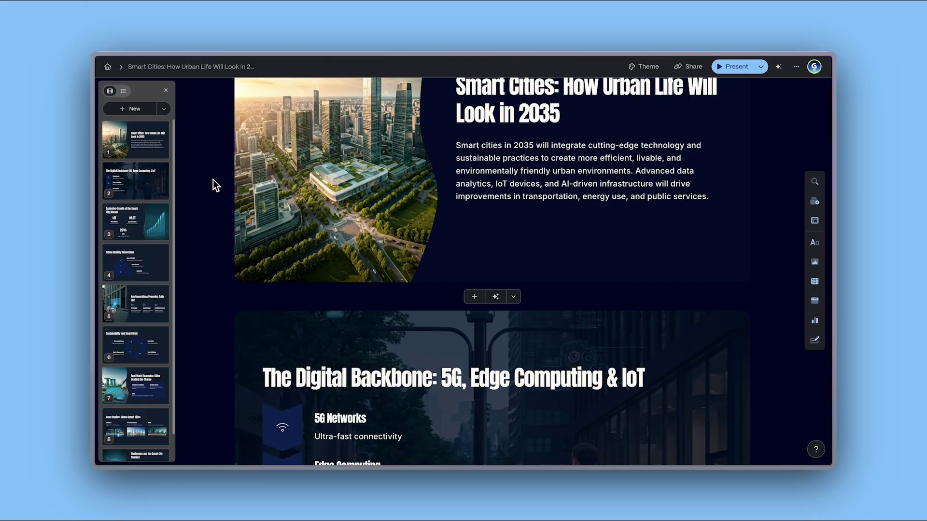
Add an AI-generated image to the top of the Urban Mobility Reinvented slide
scroll(213, 180, "down", 2)
scroll(212, 179, "down", 10)
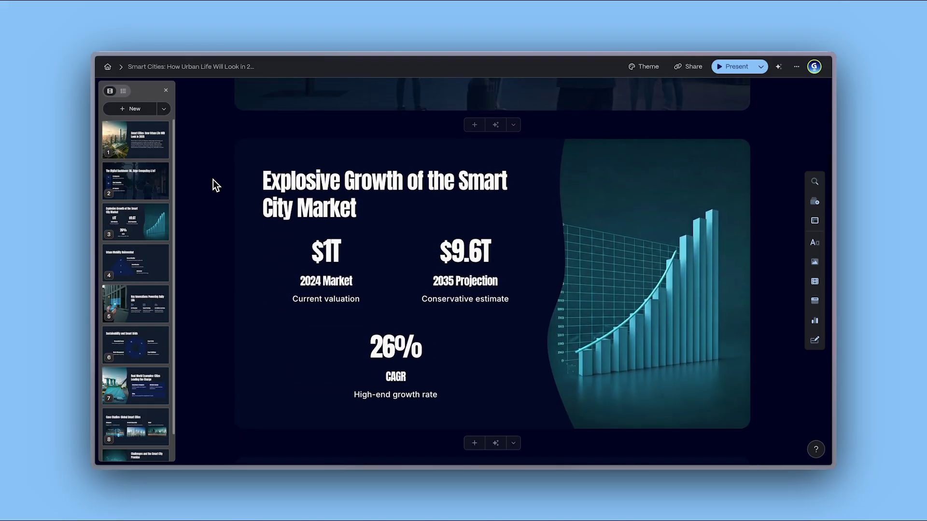
scroll(213, 180, "down", 4)
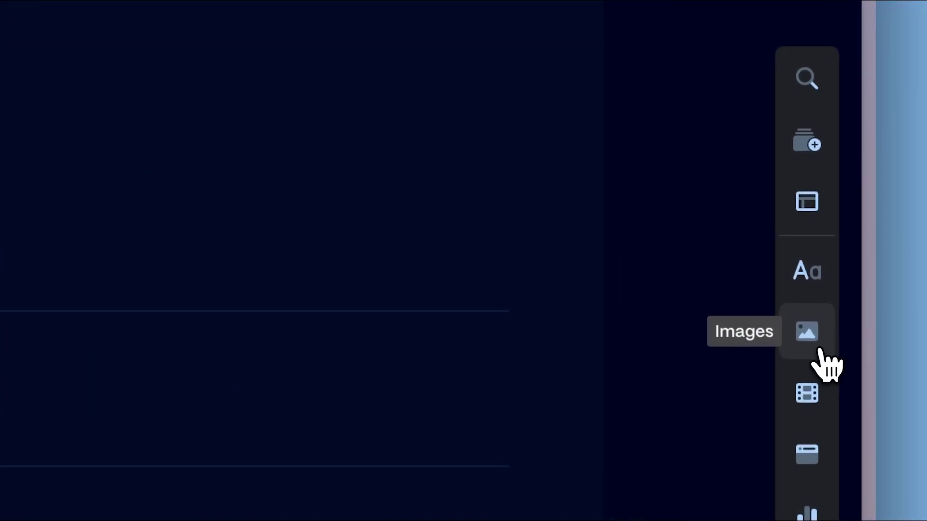
left_click(816, 265)
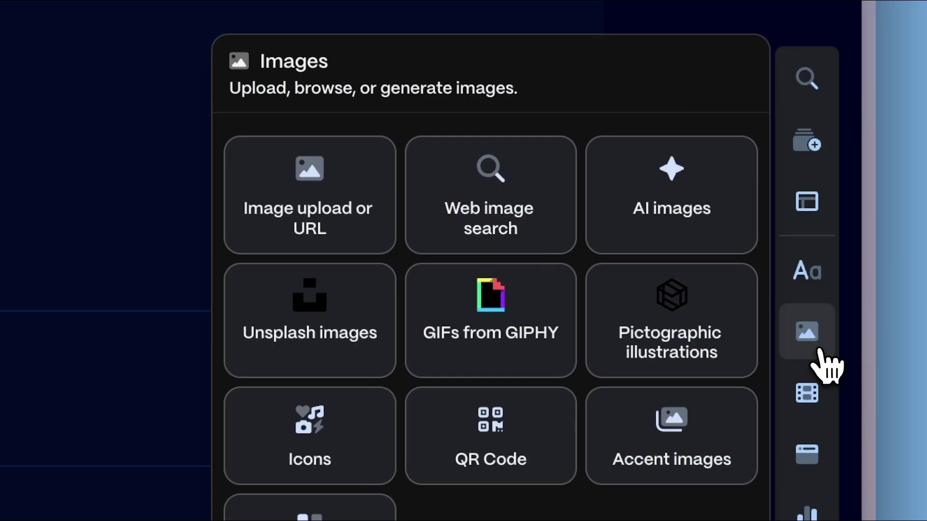
left_click_drag(604, 166, 468, 140)
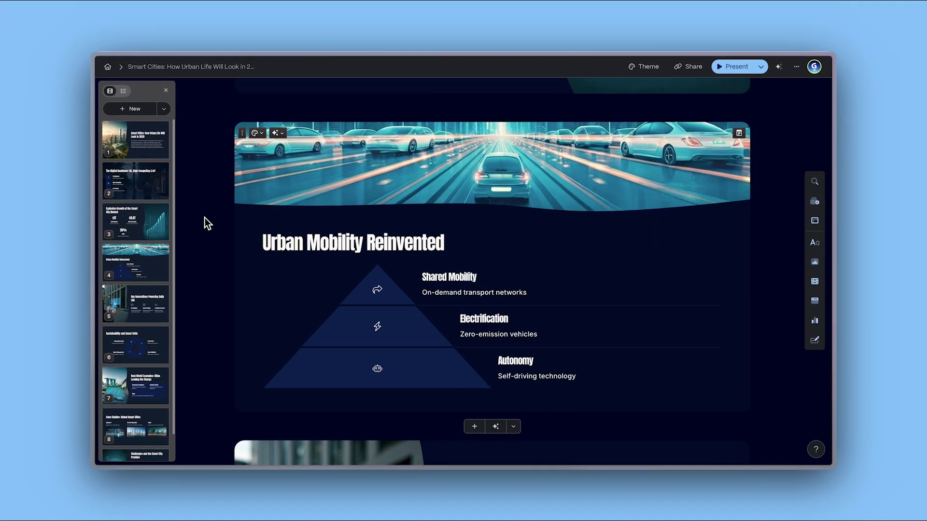
Embed a YouTube video in Future Infrastructure and add a Circle smart layout to the grids slide
left_click(814, 281)
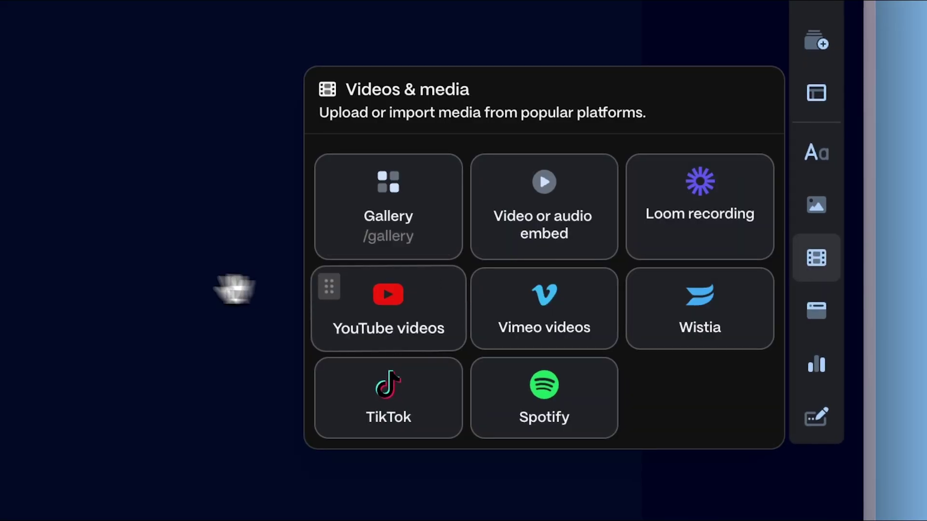
left_click_drag(234, 289, 0, 274)
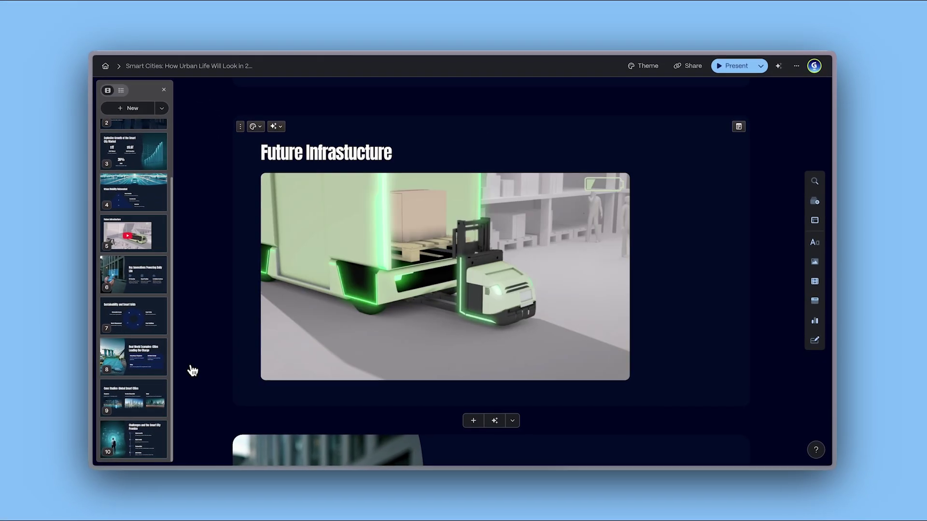
left_click(814, 221)
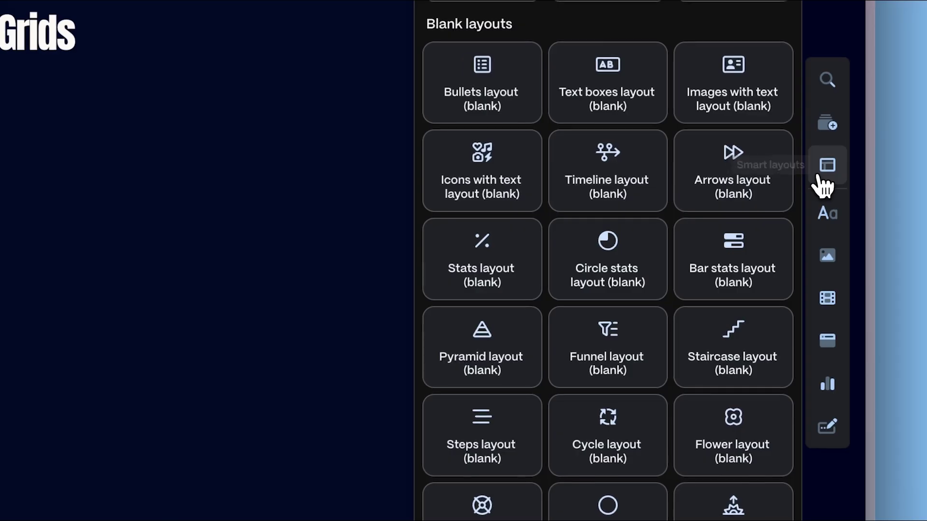
scroll(682, 261, "down", 3)
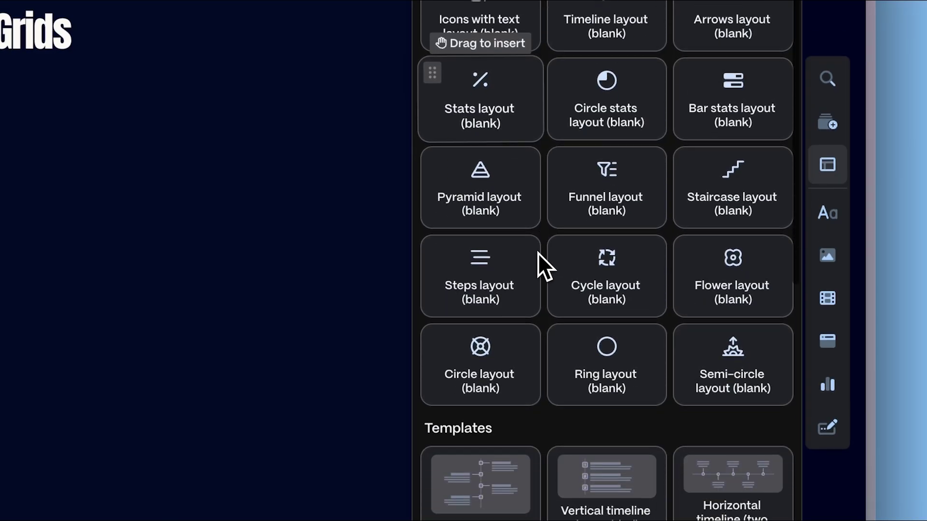
scroll(537, 253, "down", 2)
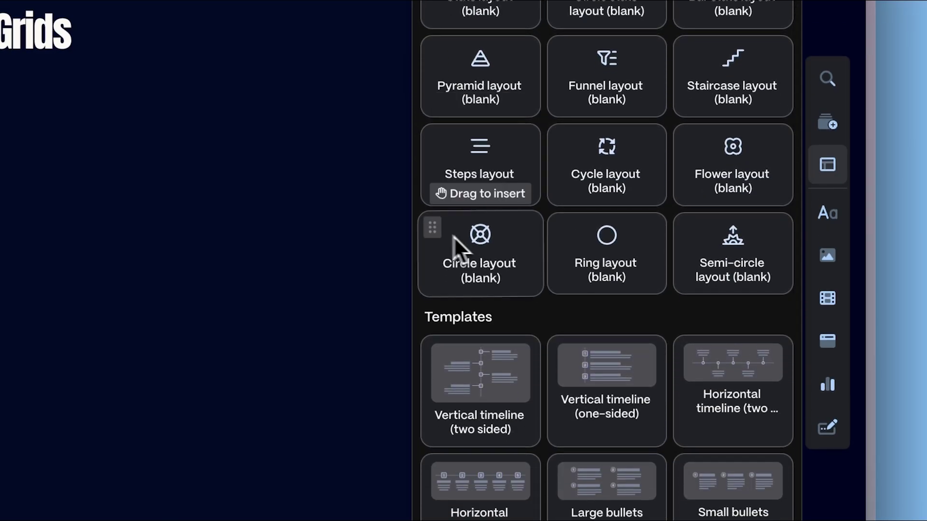
left_click_drag(457, 248, 0, 253)
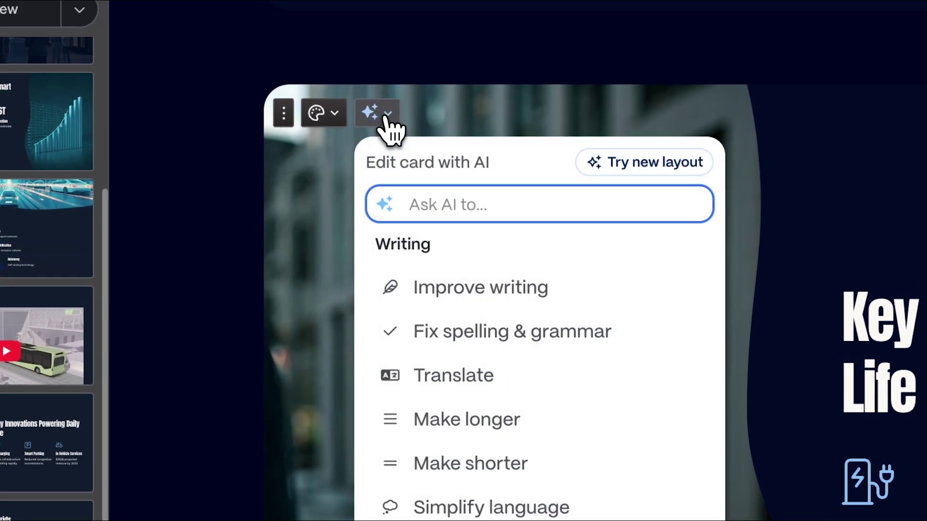
Give Key Innovations Powering Daily Life the image-at-right AI layout and simplified wording
left_click(590, 168)
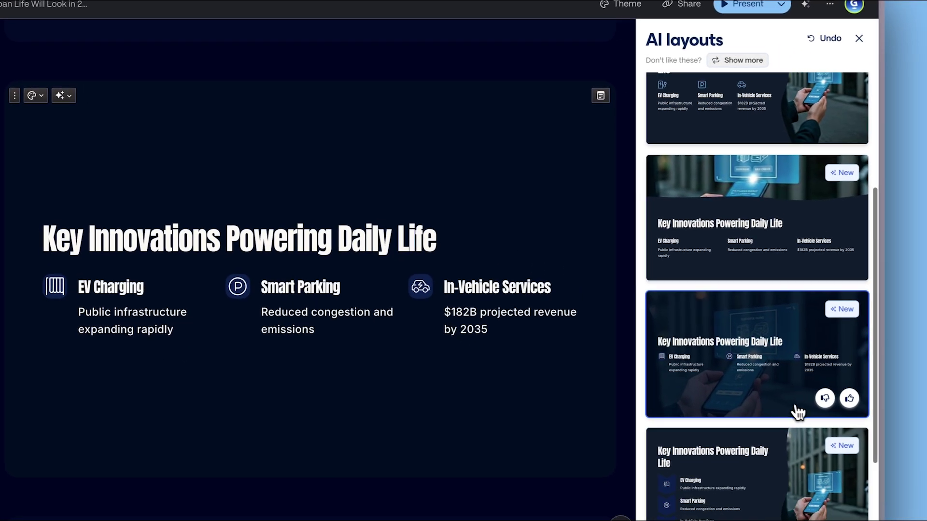
scroll(797, 412, "down", 2)
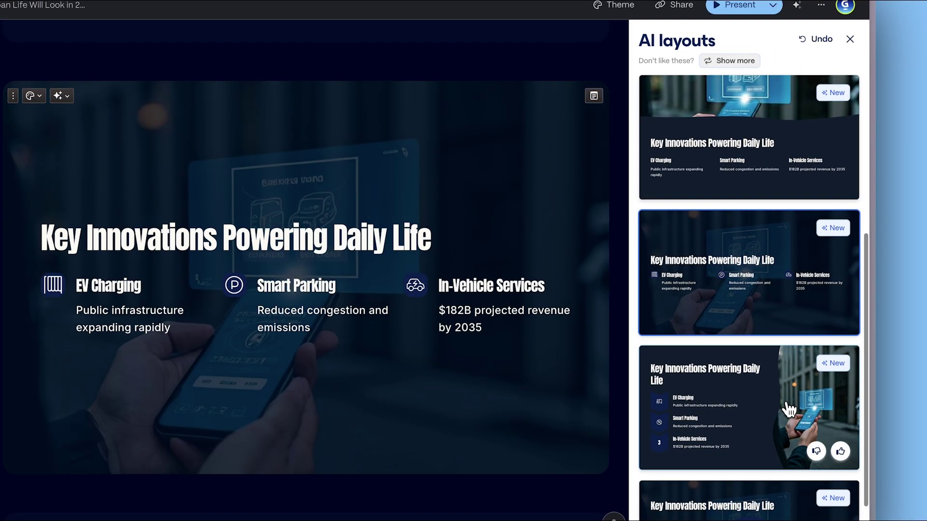
left_click(789, 408)
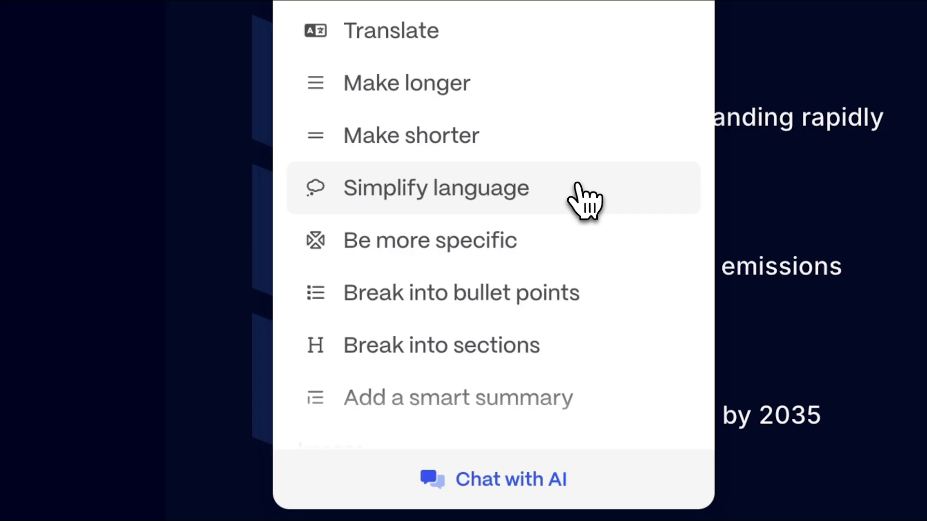
left_click(584, 200)
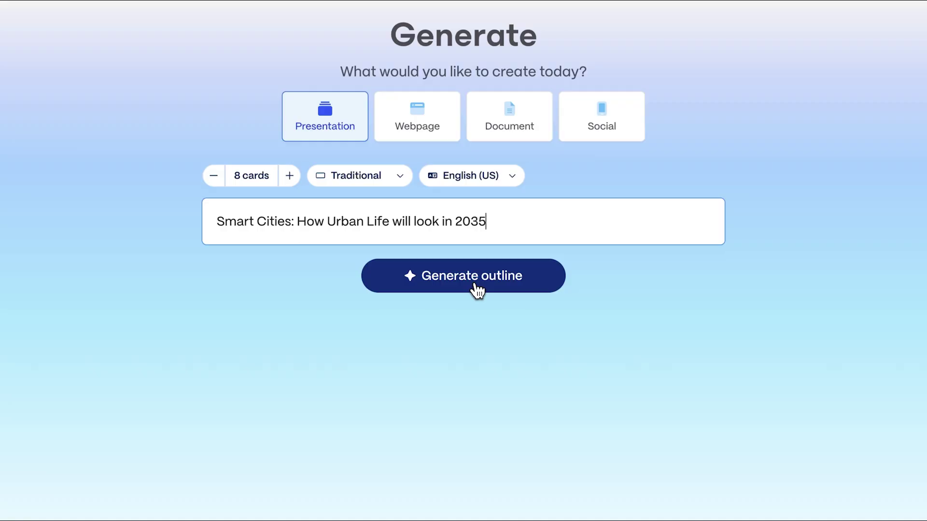
Present the Smart Cities deck with speaker notes, then exit back to the editor
left_click(474, 287)
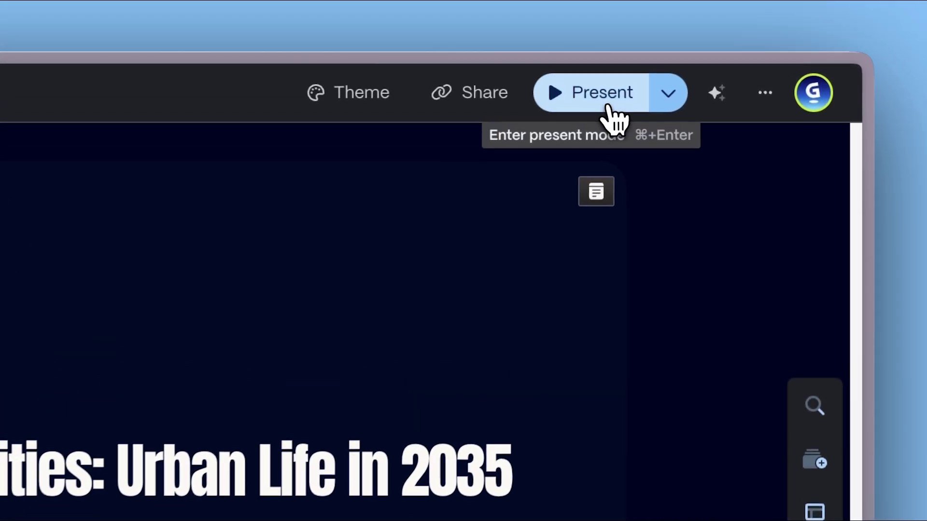
left_click(604, 106)
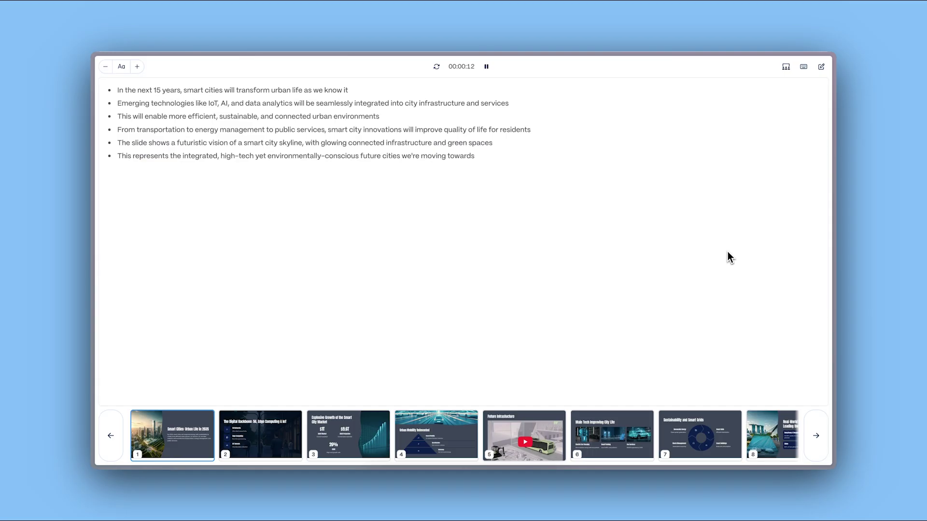
key("Escape")
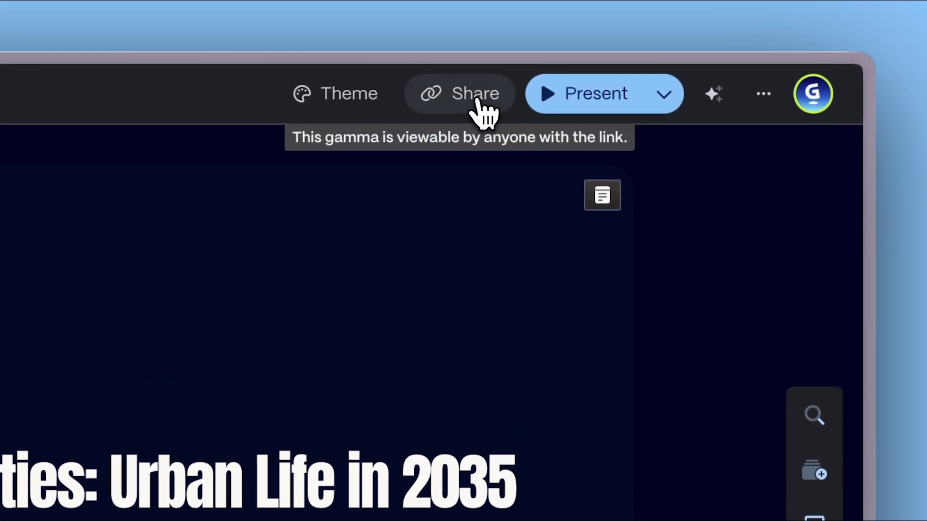
Check the view-only share link, then browse the export formats down to LinkedIn
left_click(475, 102)
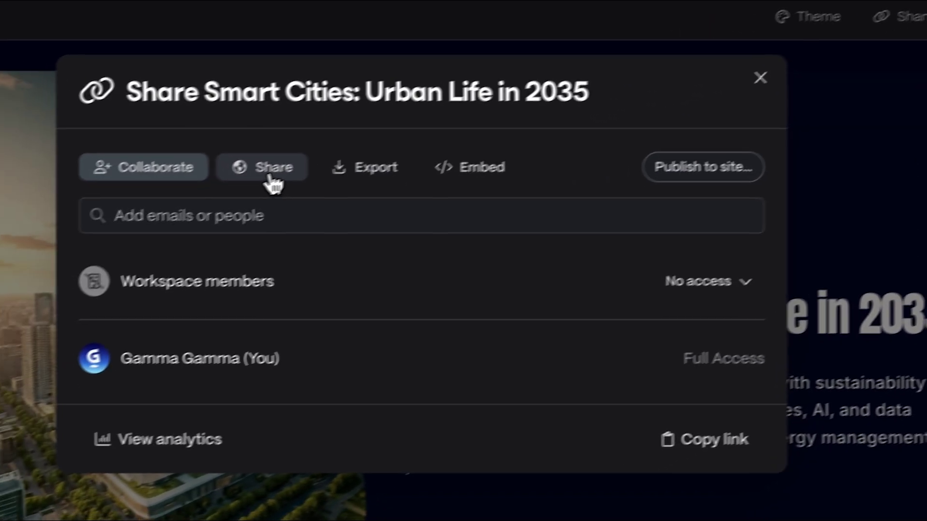
left_click(315, 173)
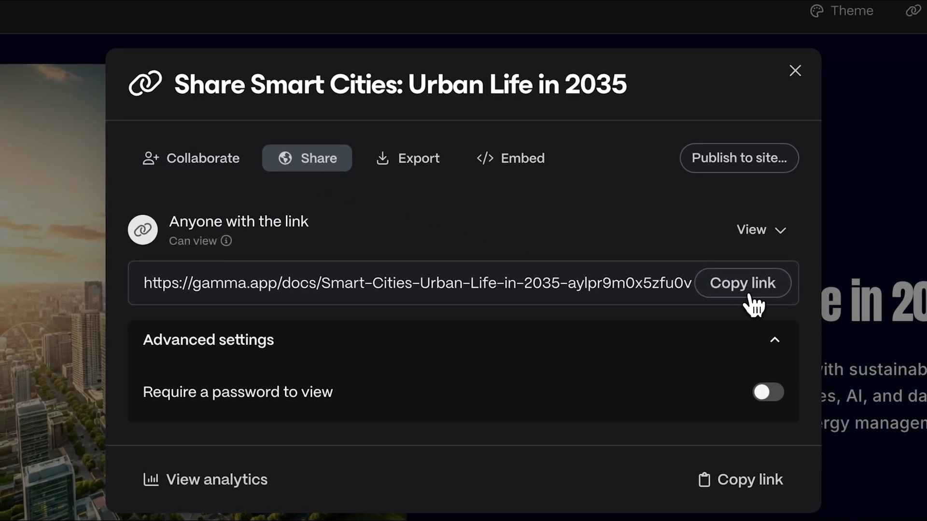
left_click(420, 172)
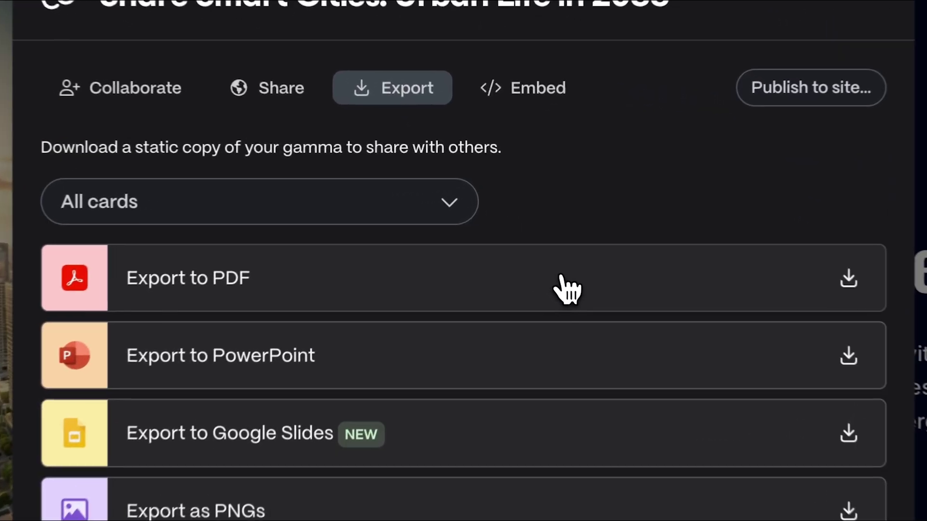
scroll(562, 280, "down", 2)
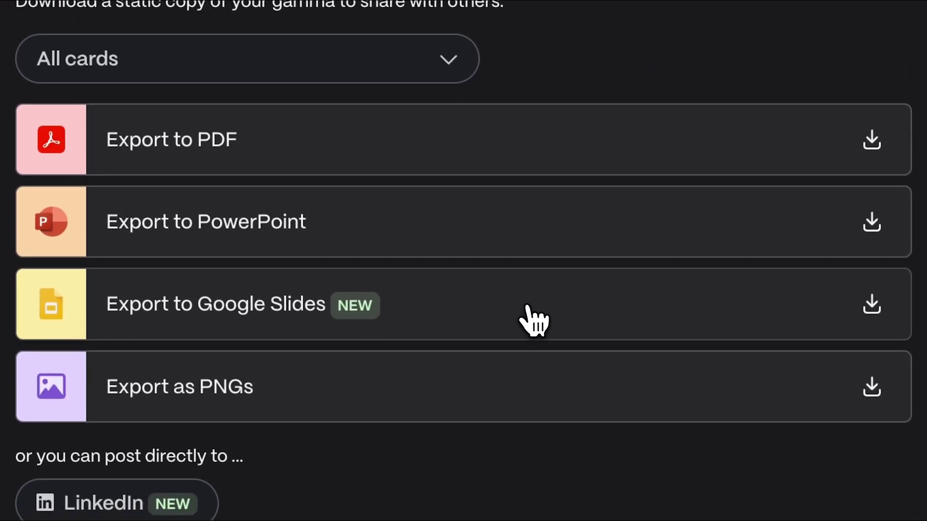
scroll(534, 321, "down", 2)
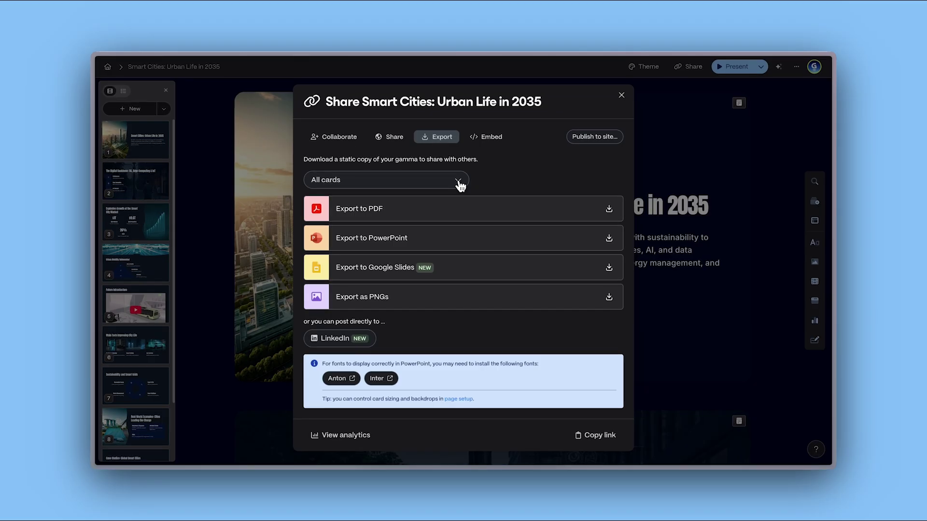
Change the export selection from All cards to Custom range
left_click(457, 182)
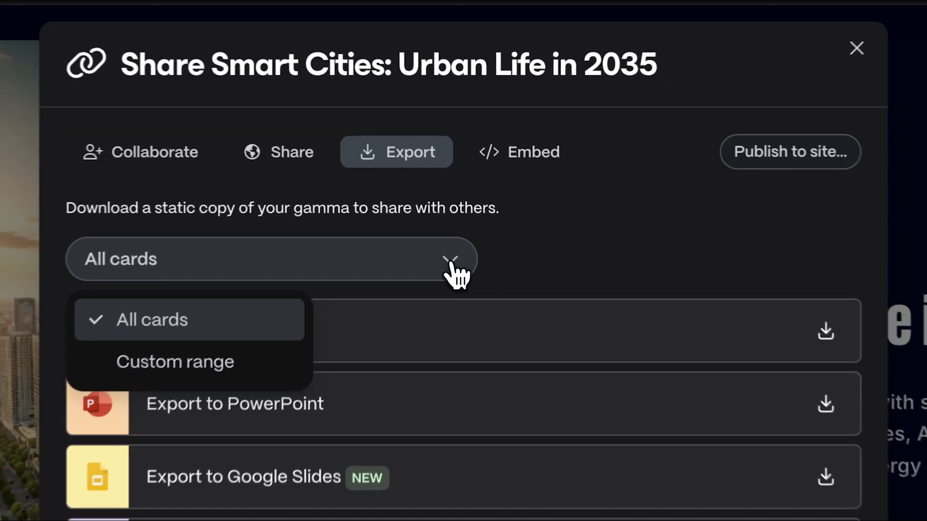
left_click(263, 369)
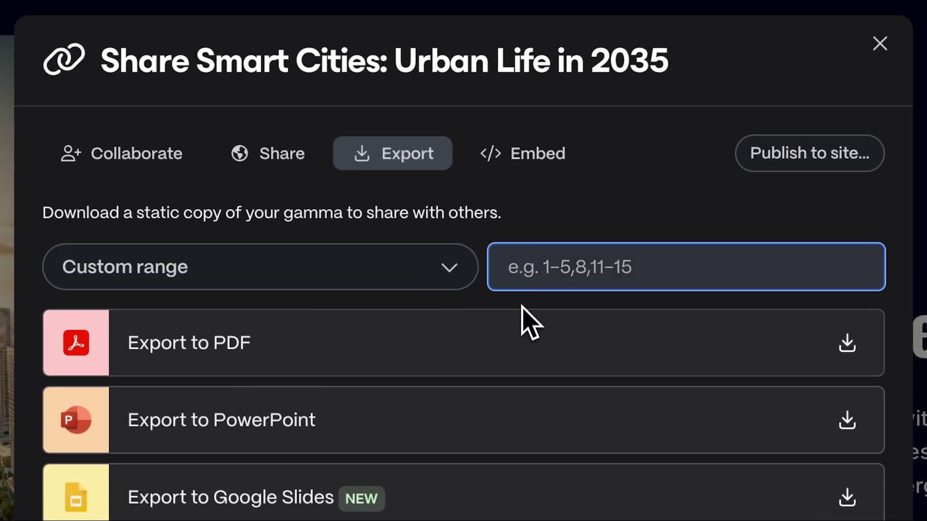